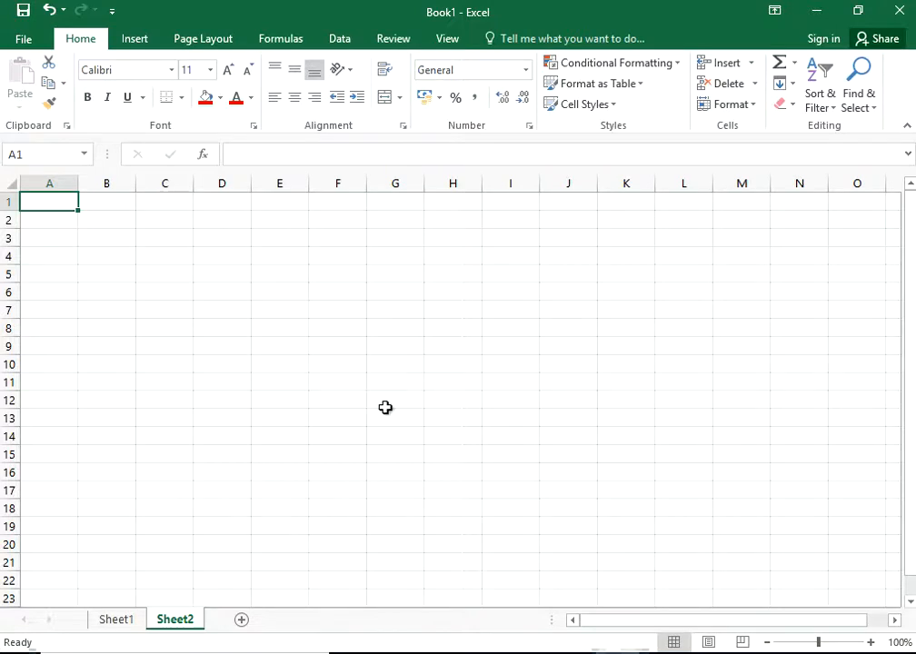
Step: Switch to Sheet1, which holds the Ledger Name list in column B
left_click(120, 620)
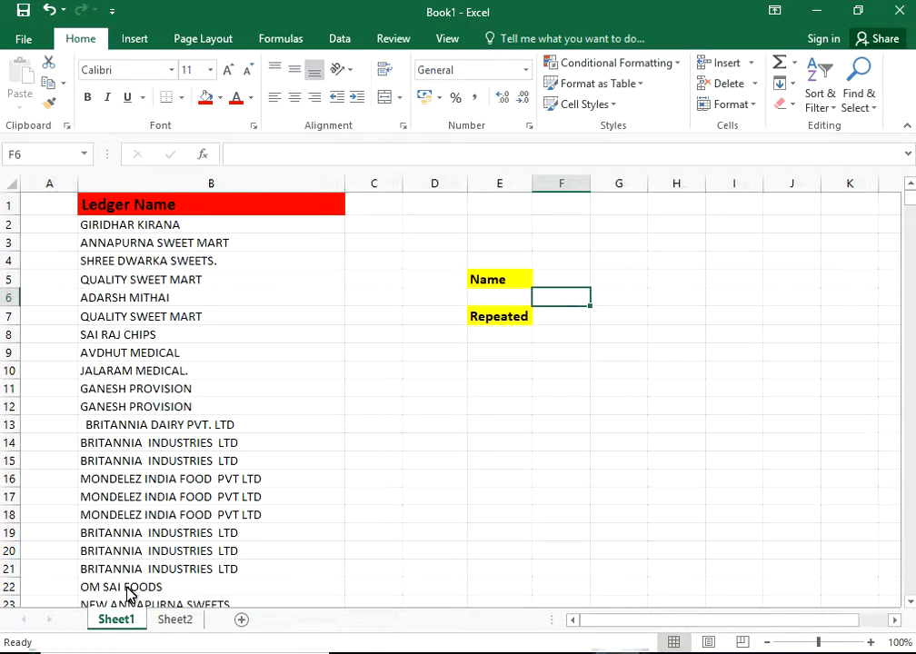
left_click(199, 206)
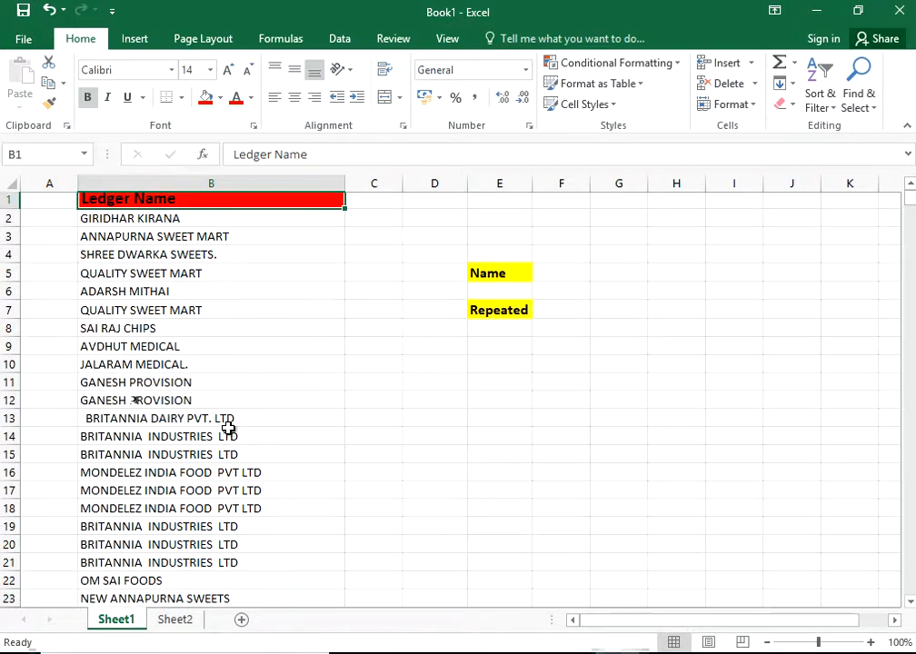
scroll(229, 428, "down", 13)
scroll(229, 427, "down", 20)
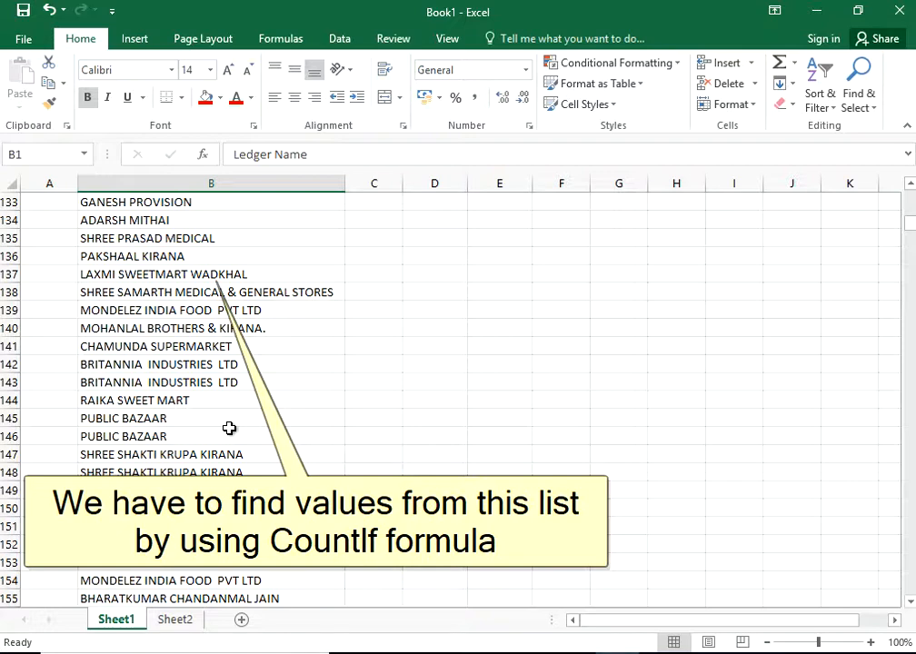
scroll(229, 427, "down", 17)
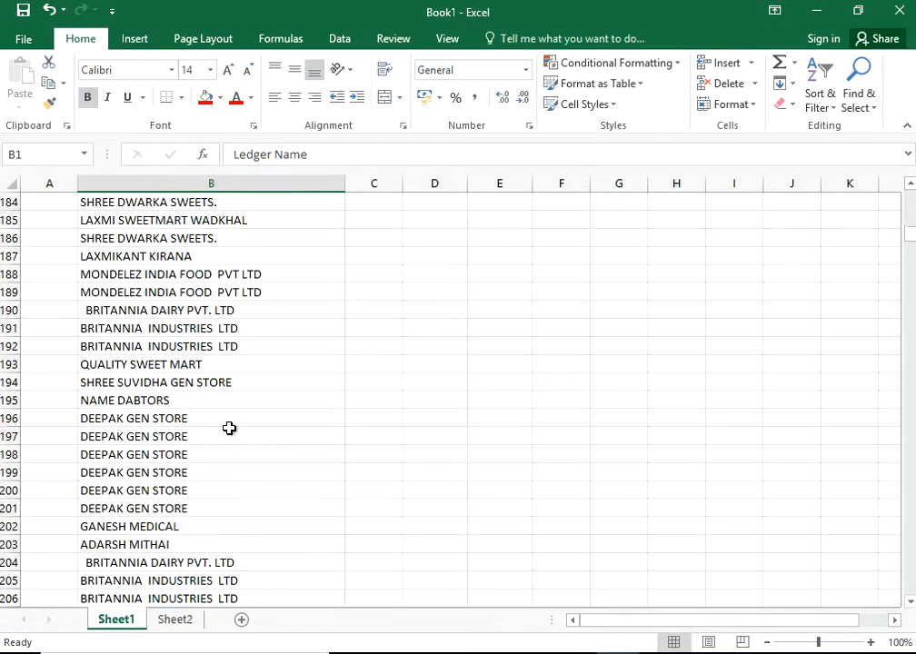
scroll(229, 428, "up", 20)
scroll(230, 428, "up", 20)
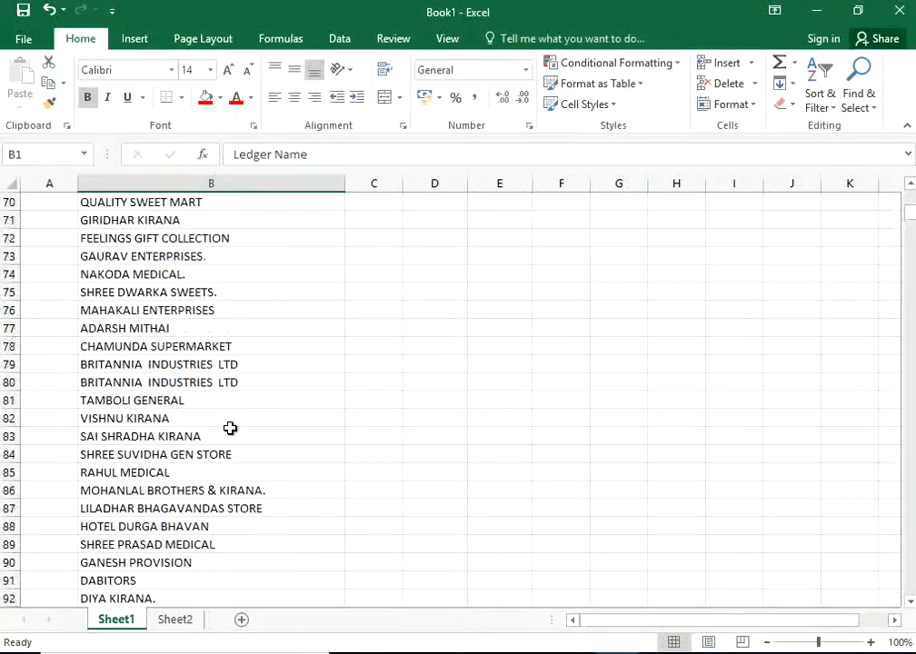
scroll(231, 427, "up", 5)
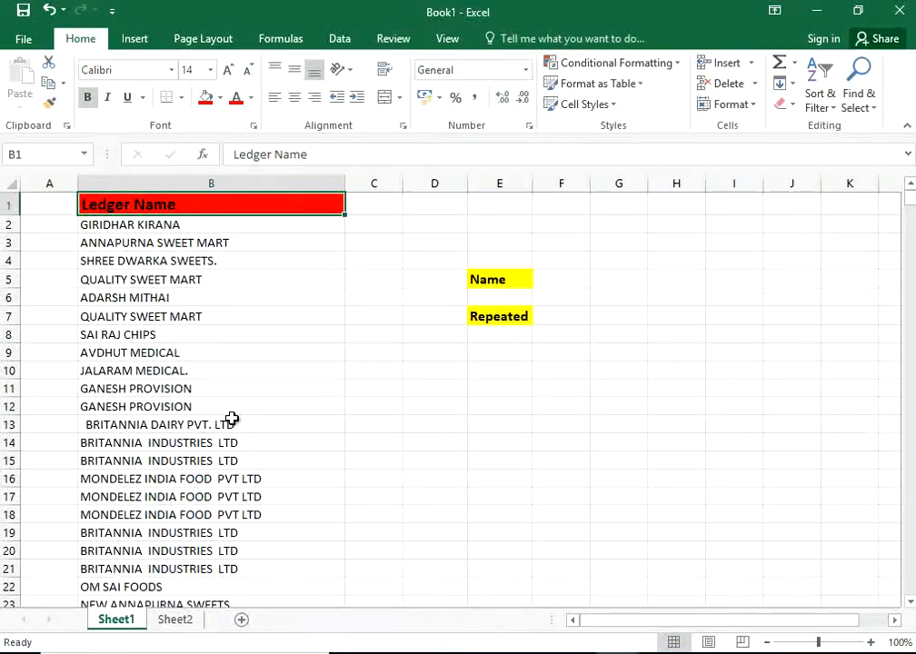
Step: Copy ANNAPURNA SWEET MART from B3 into the Name cell F5
left_click(498, 280)
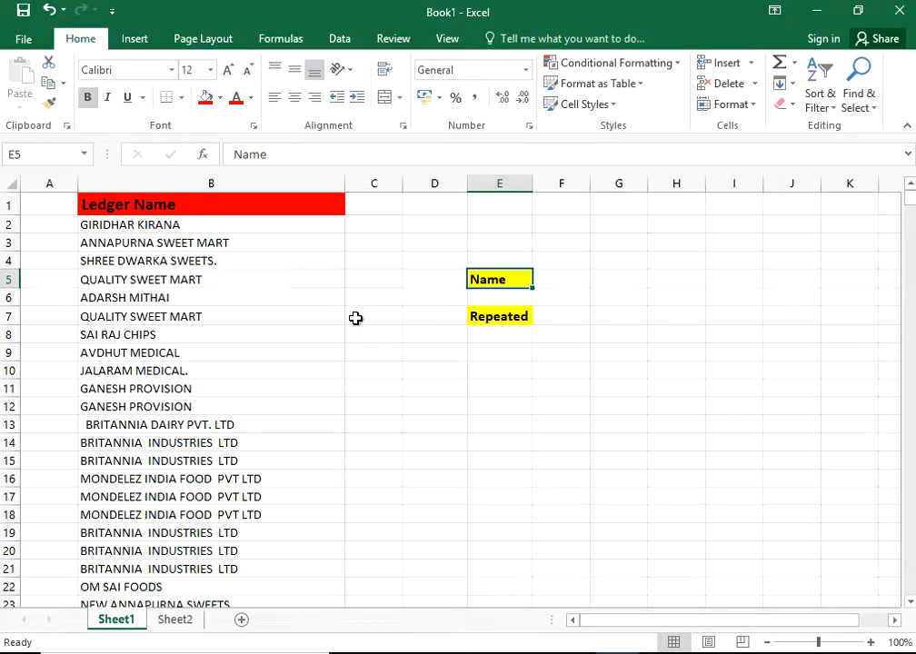
left_click(220, 242)
key("ctrl+c")
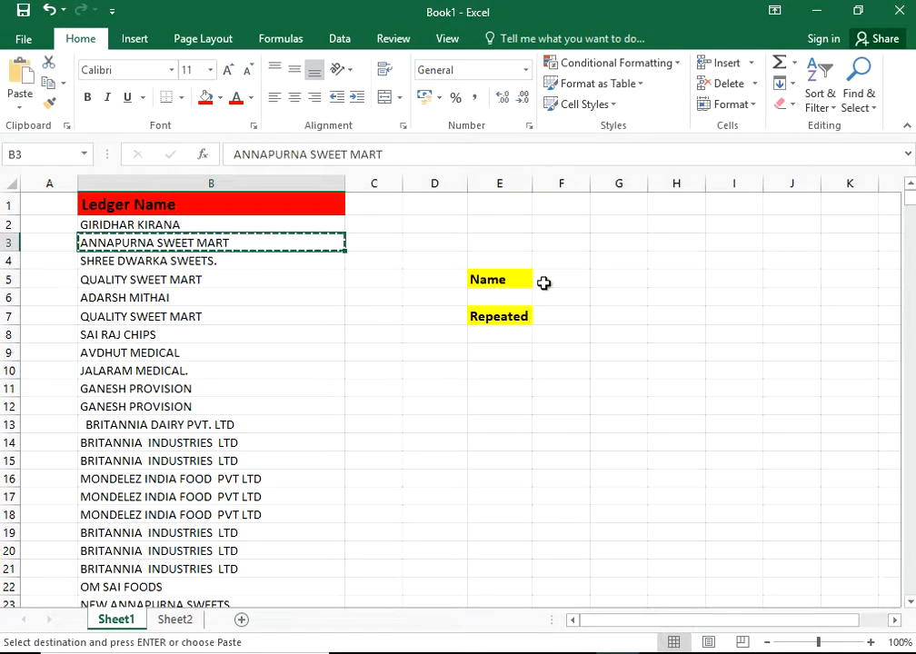
left_click(549, 282)
key("Return")
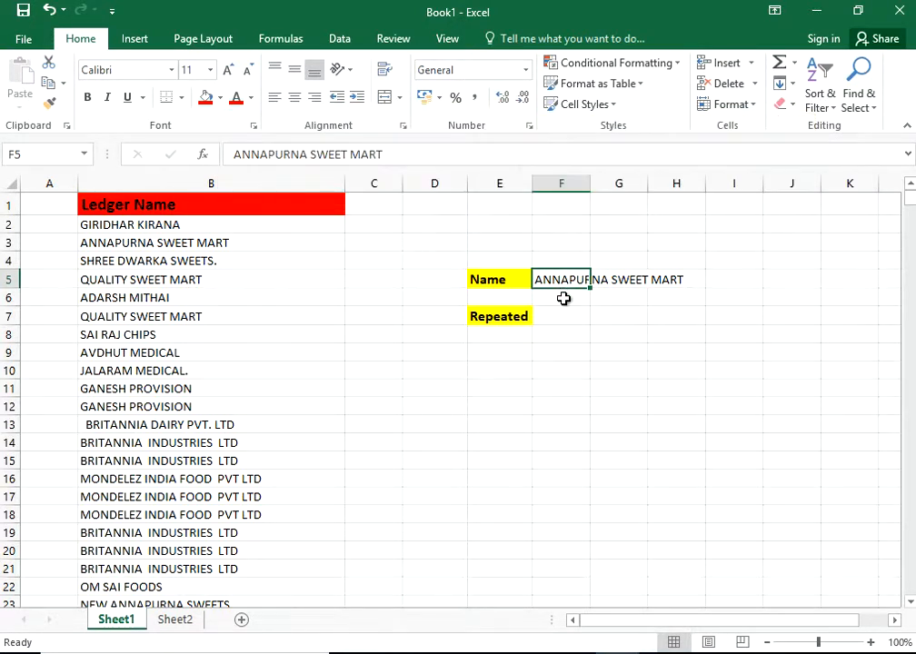
double_click(564, 320)
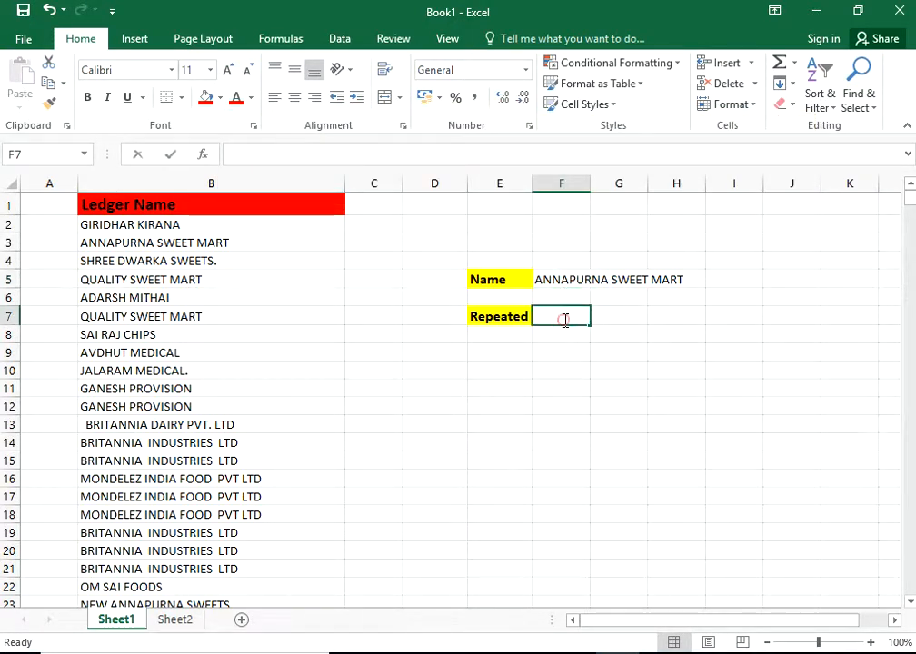
Step: Enter =COUNTIF(B:B,F5) in F7, which returns 15, and autofit column F
type("=")
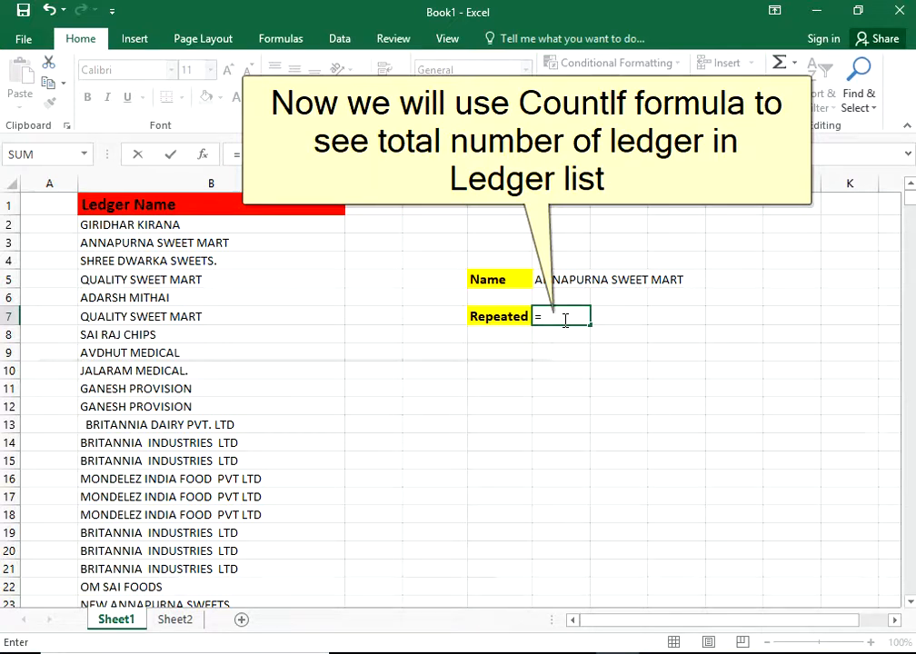
type("COUNT")
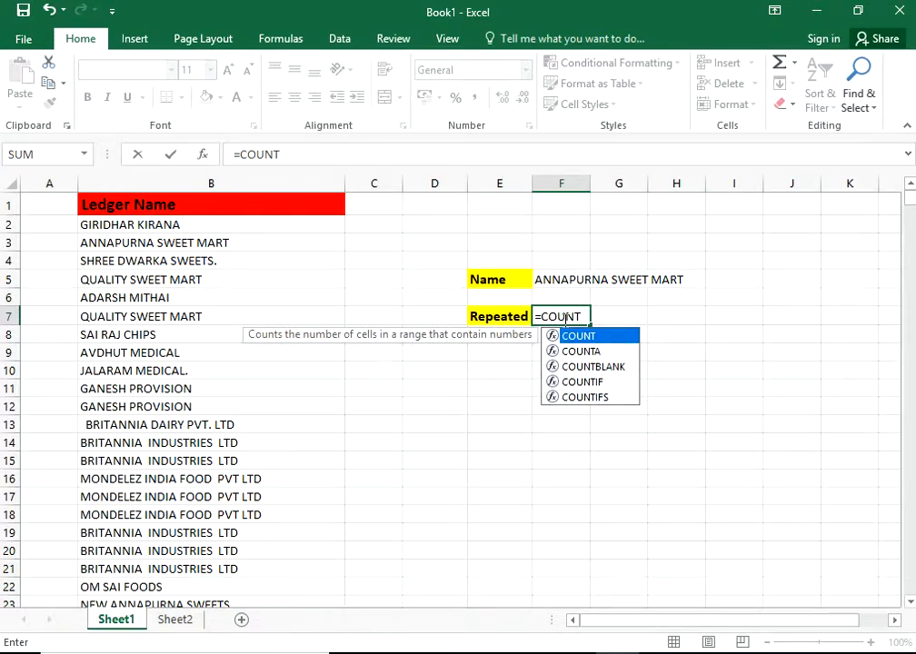
type("IF(")
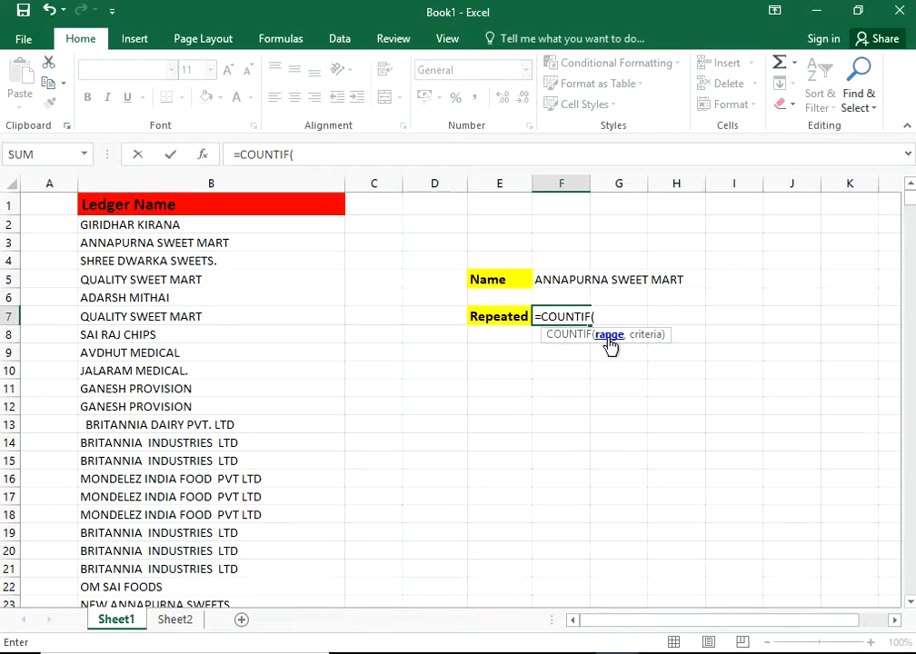
left_click(208, 182)
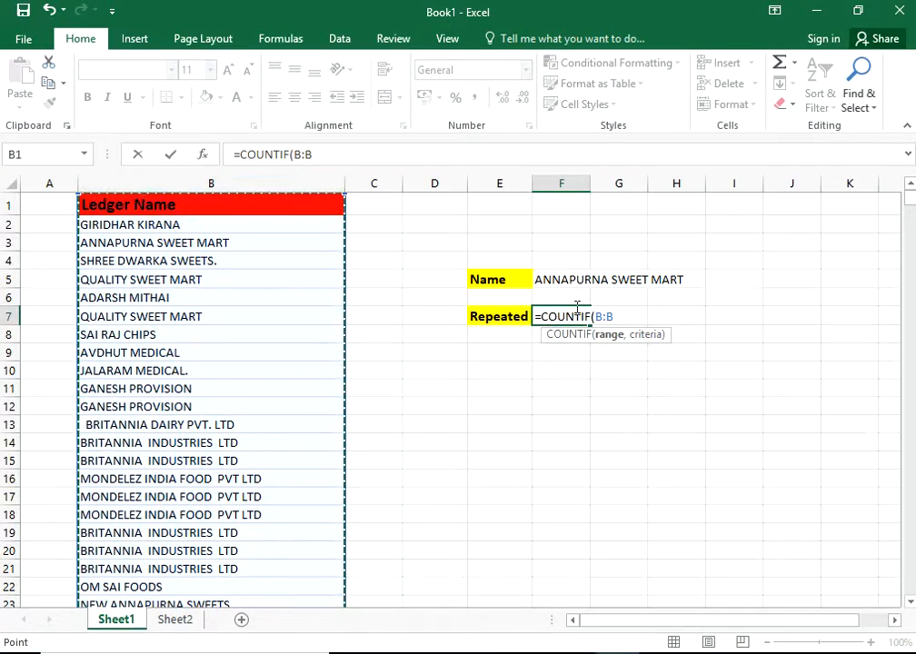
type(",")
left_click(624, 314)
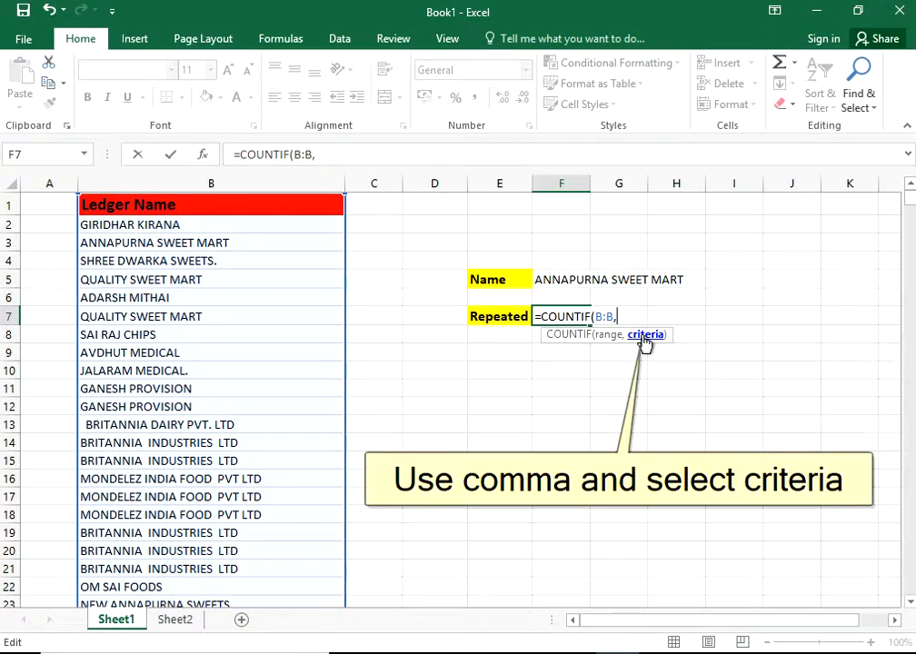
left_click(567, 282)
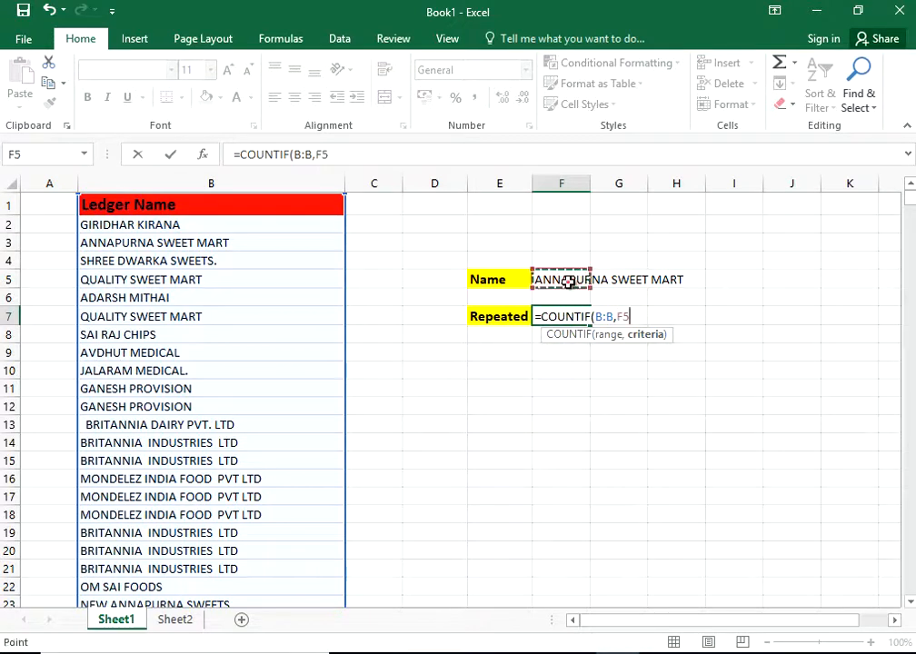
type(")")
key("Return")
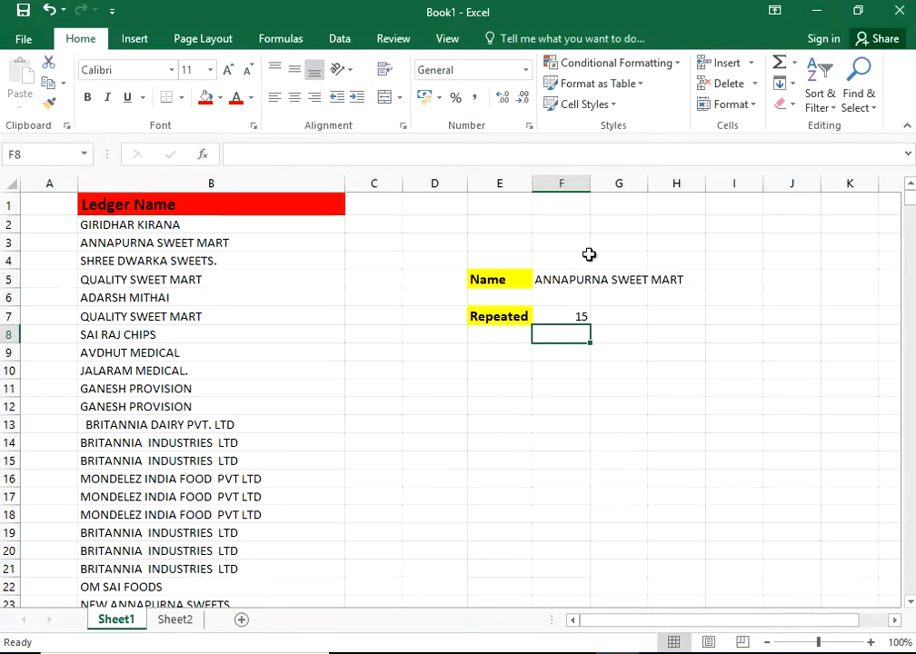
double_click(590, 182)
Step: Clear F5 so F7's count reads 0, then copy SAI RAJ CHIPS from B8
left_click(654, 283)
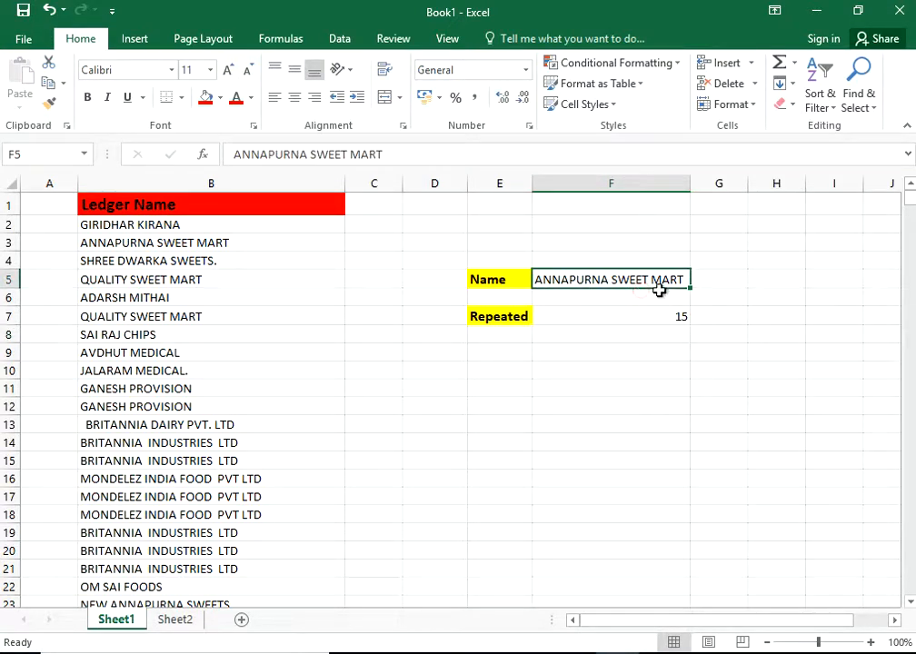
left_click(658, 317)
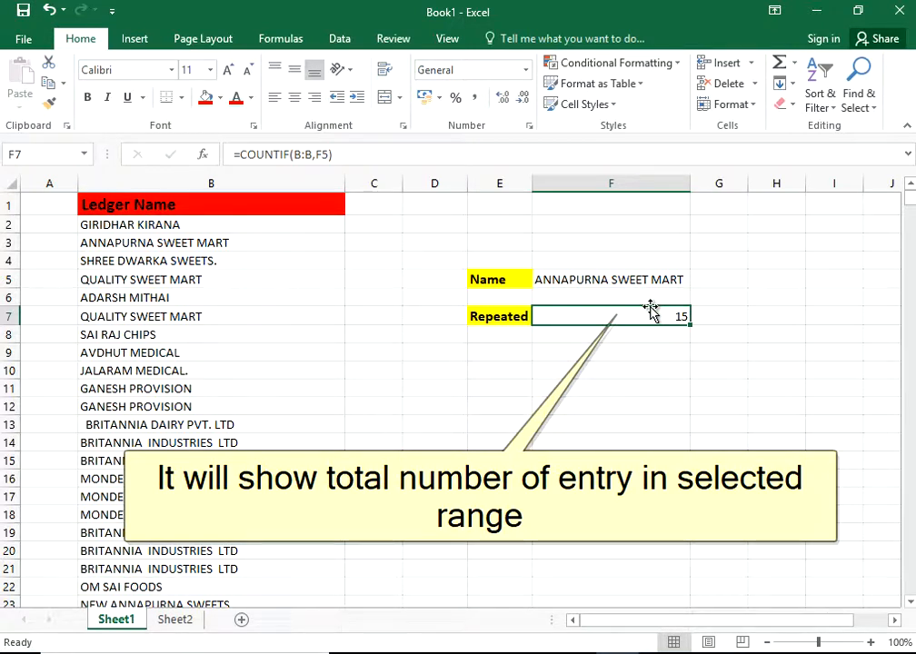
left_click(584, 279)
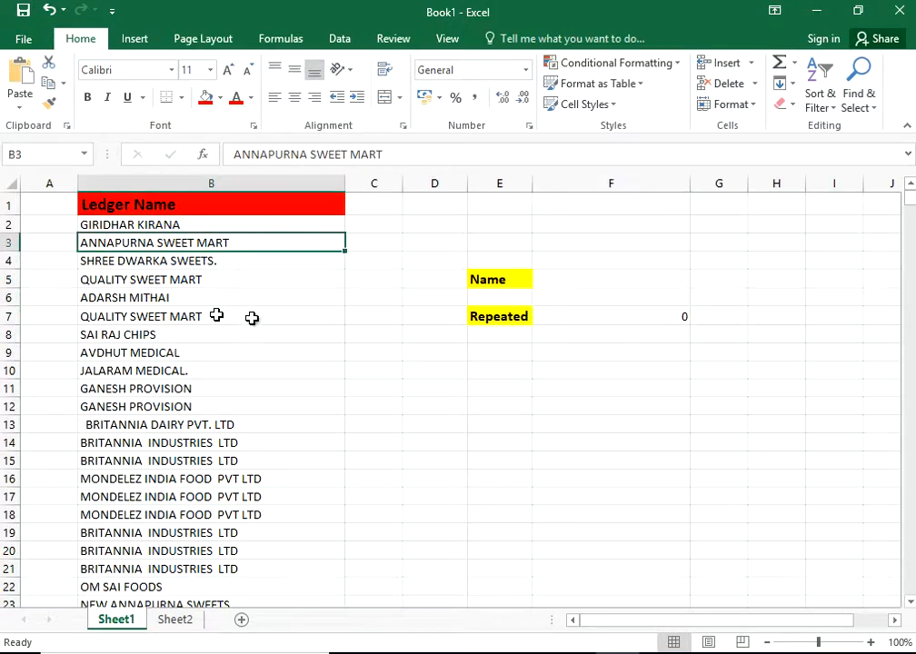
left_click(656, 315)
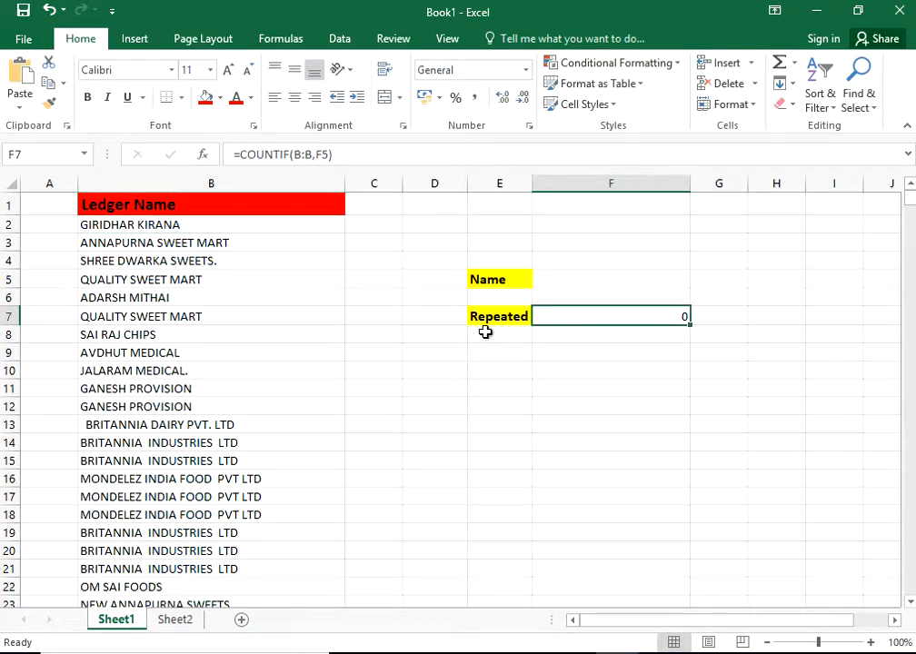
left_click(189, 337)
key("ctrl+c")
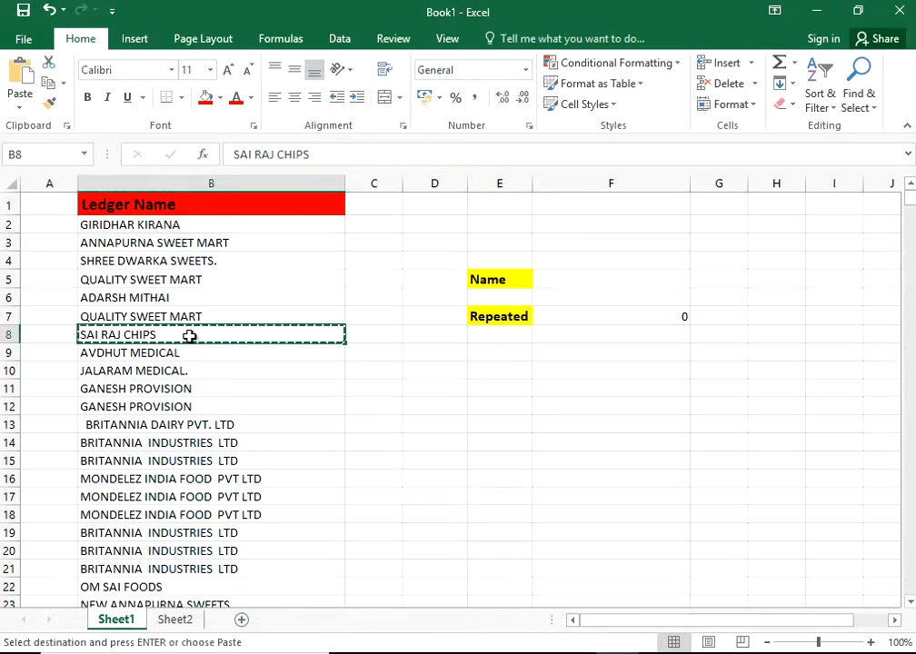
Step: Paste SAI RAJ CHIPS into F5, making F7's count show 26
left_click(580, 280)
right_click(580, 283)
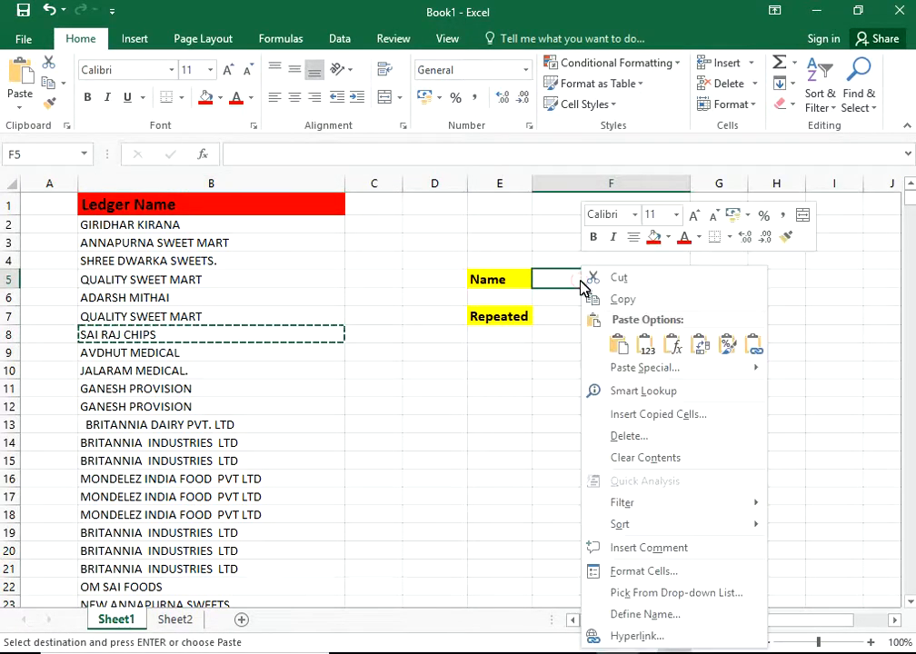
left_click(620, 346)
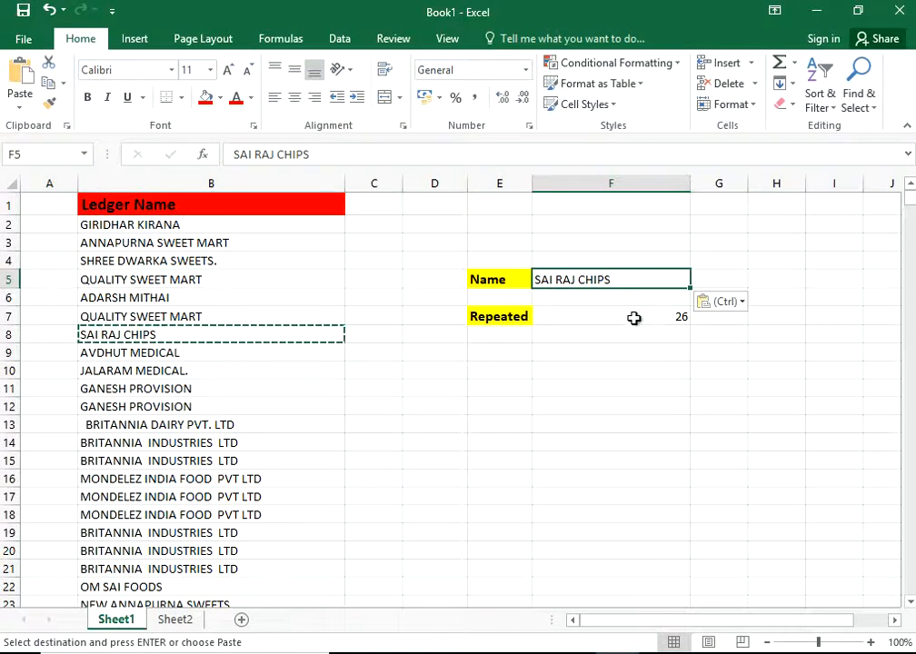
left_click(633, 317)
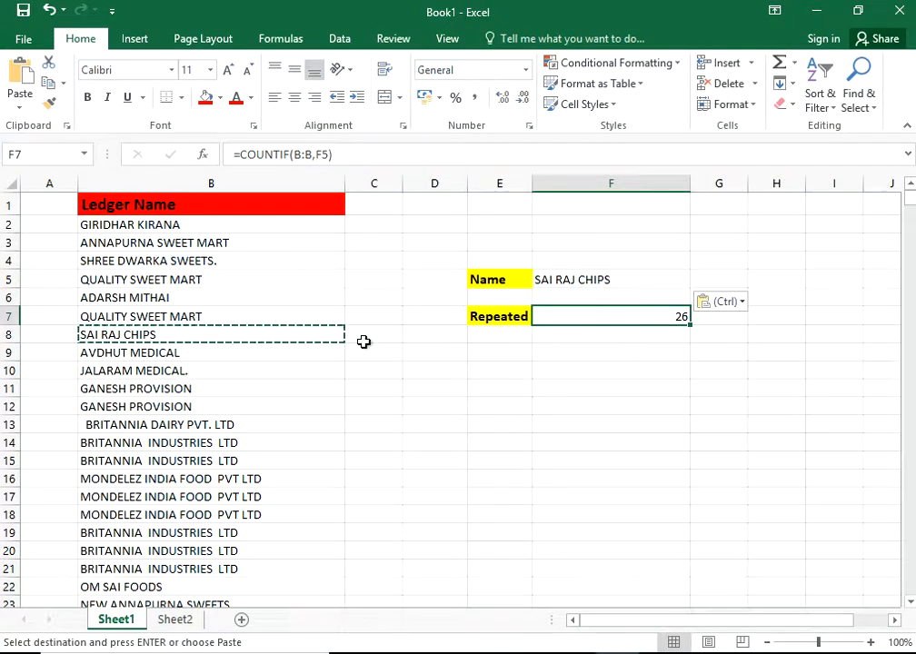
Step: Copy JALARAM MEDICAL. from B10 into F5, so F7 shows 19
left_click(194, 374)
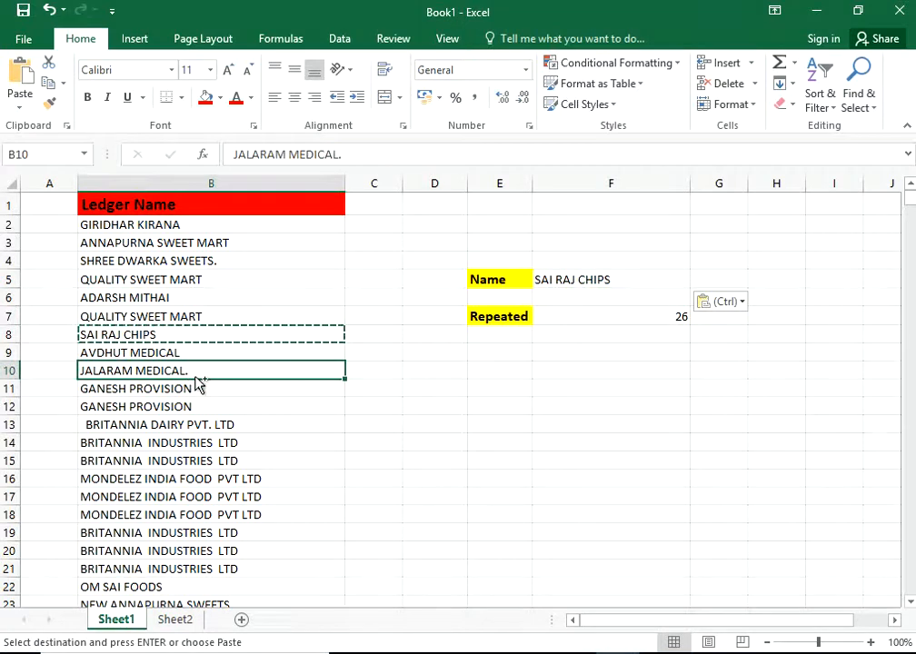
key("ctrl+c")
left_click(572, 281)
key("Return")
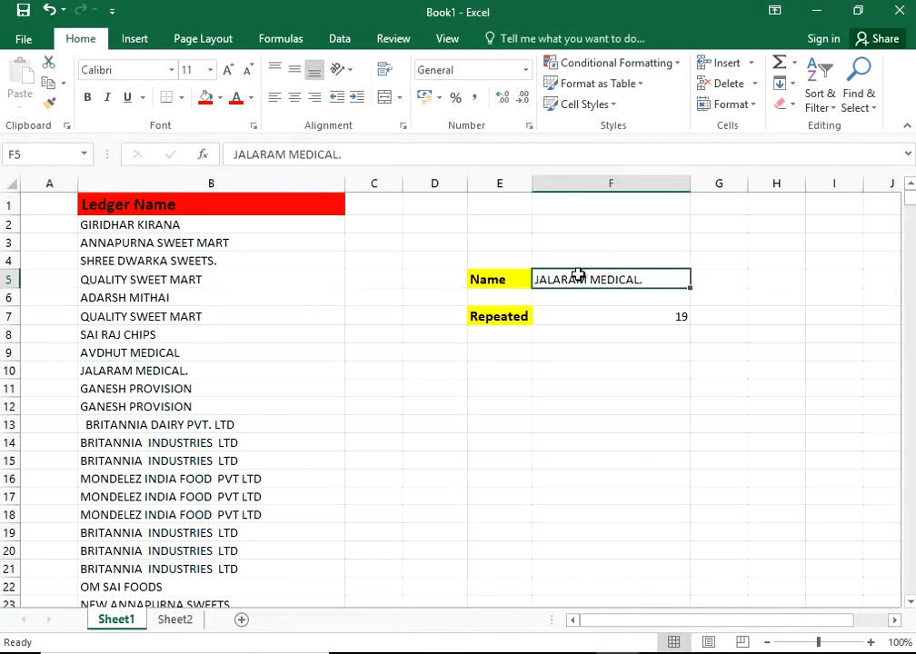
left_click(673, 315)
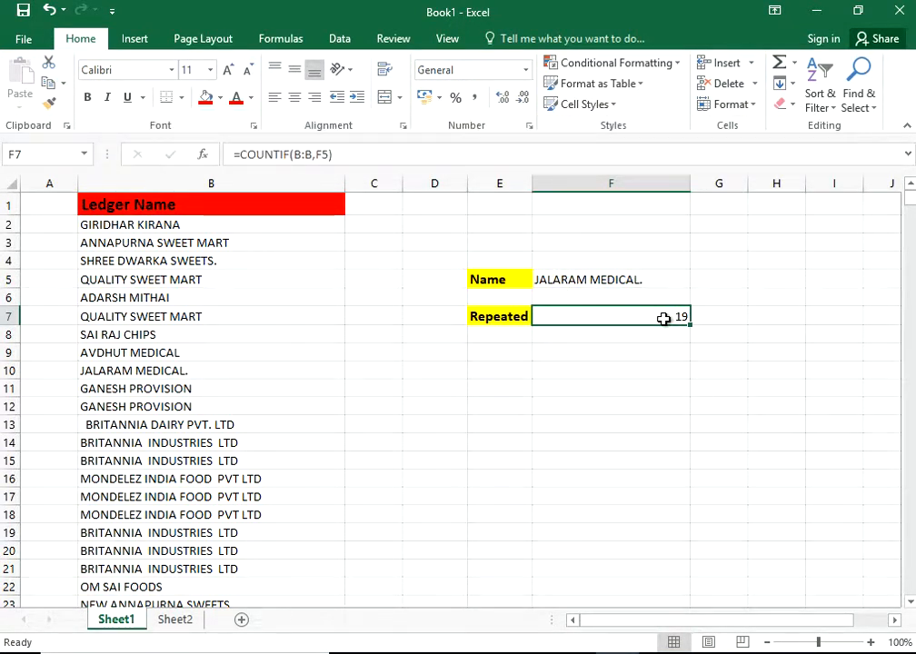
Step: Delete the existing COUNTIF formula from F7
left_click(662, 319)
key("Delete")
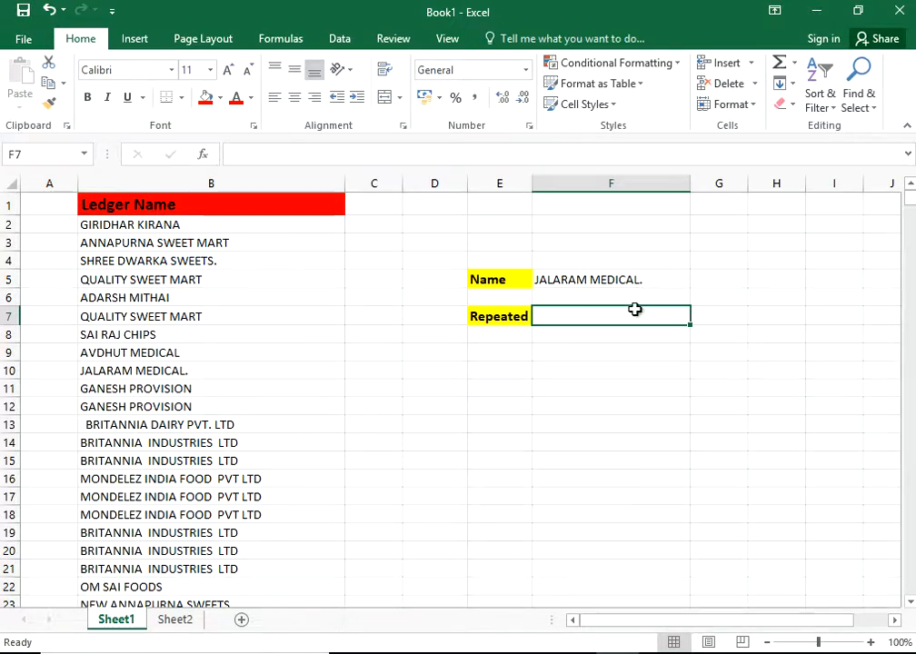
left_click(574, 280)
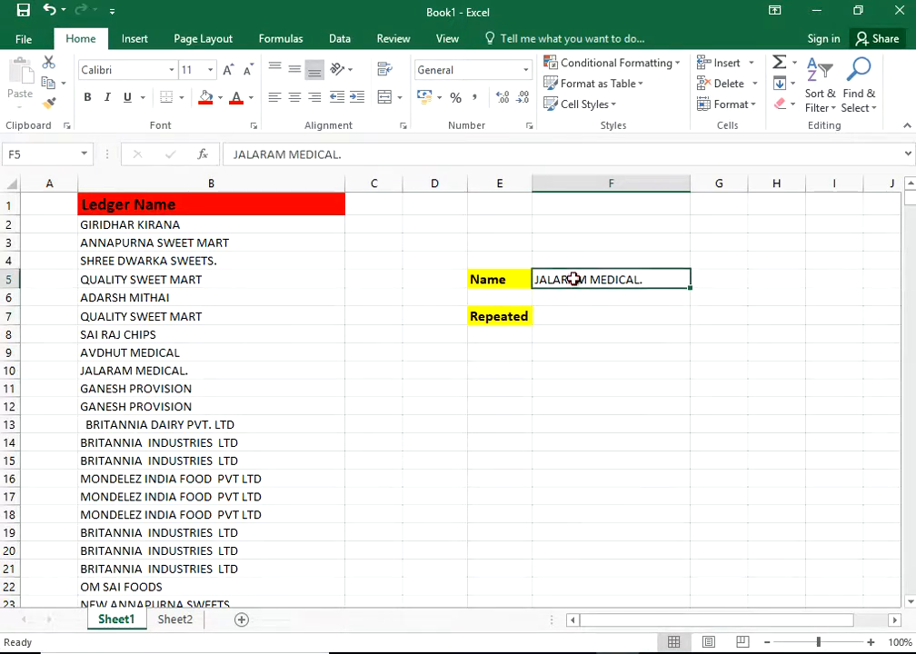
left_click(589, 320)
Step: Start a new =COUNTIF( formula in F7 using autocomplete, with column B as the range
type("=")
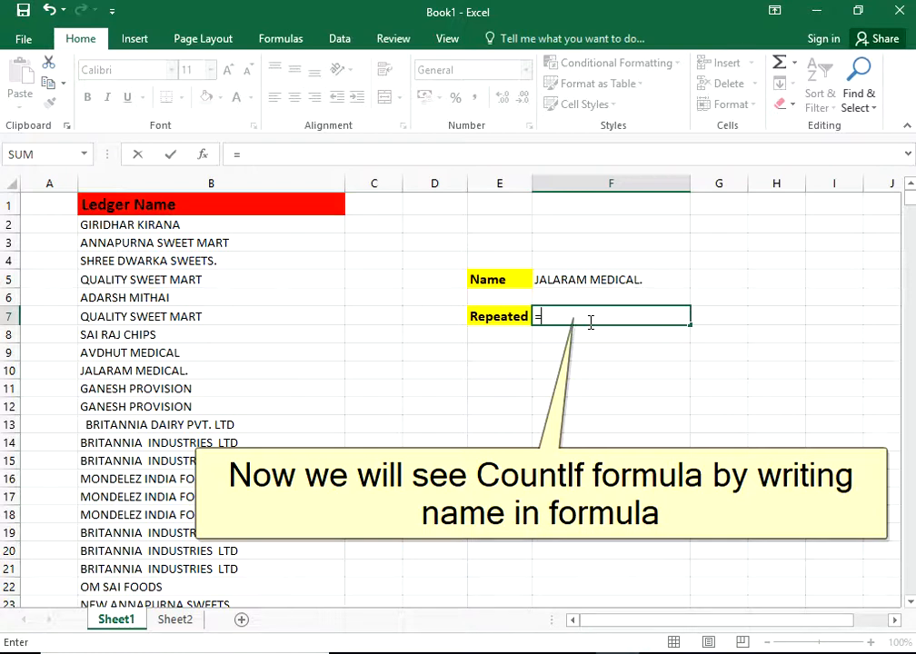
type("COUNT")
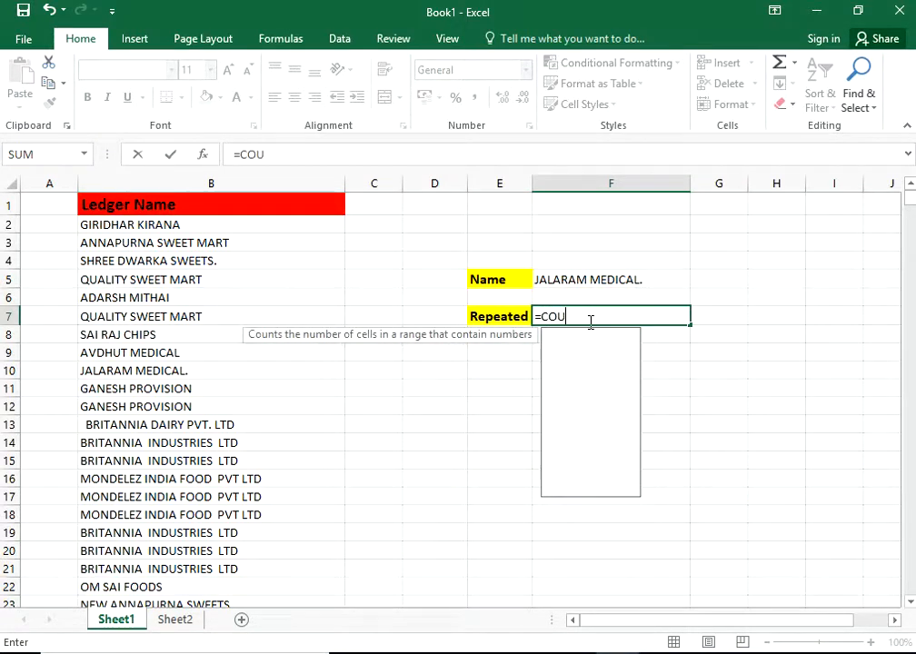
key("Down")
key("Down")
key("Down")
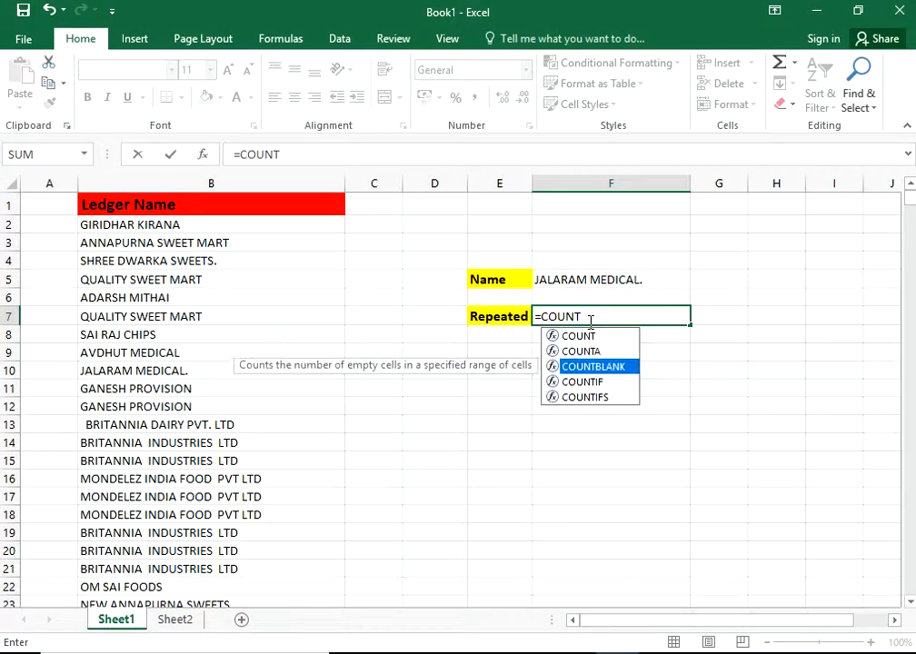
key("Escape")
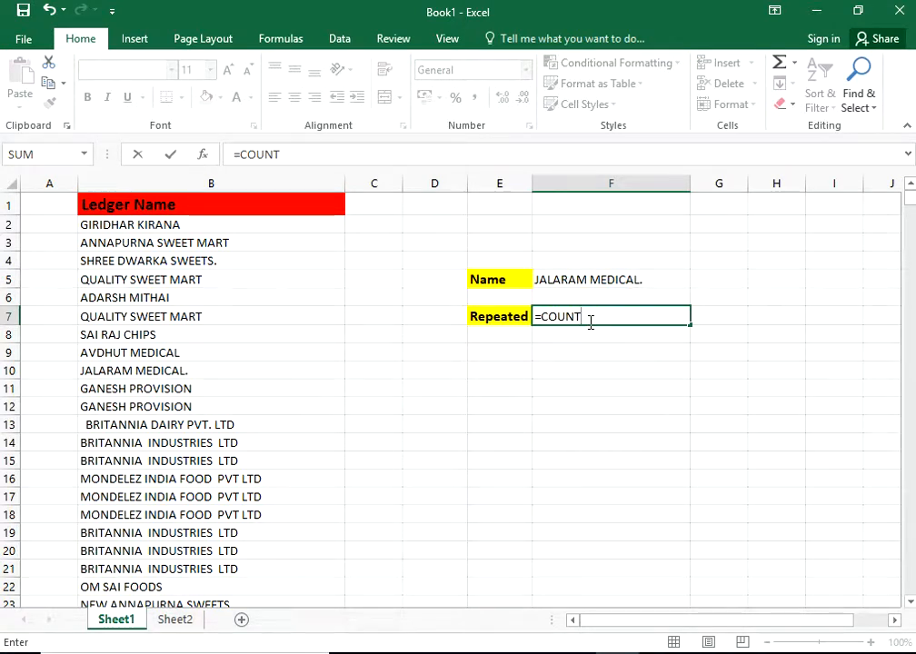
key("Escape")
type("=")
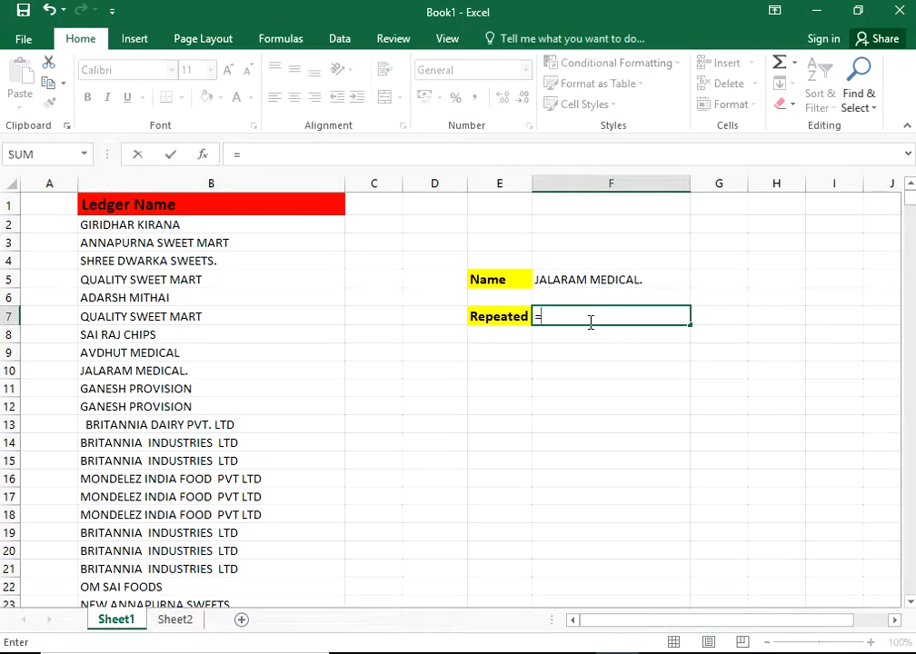
type("count")
key("Down")
key("Down")
key("Down")
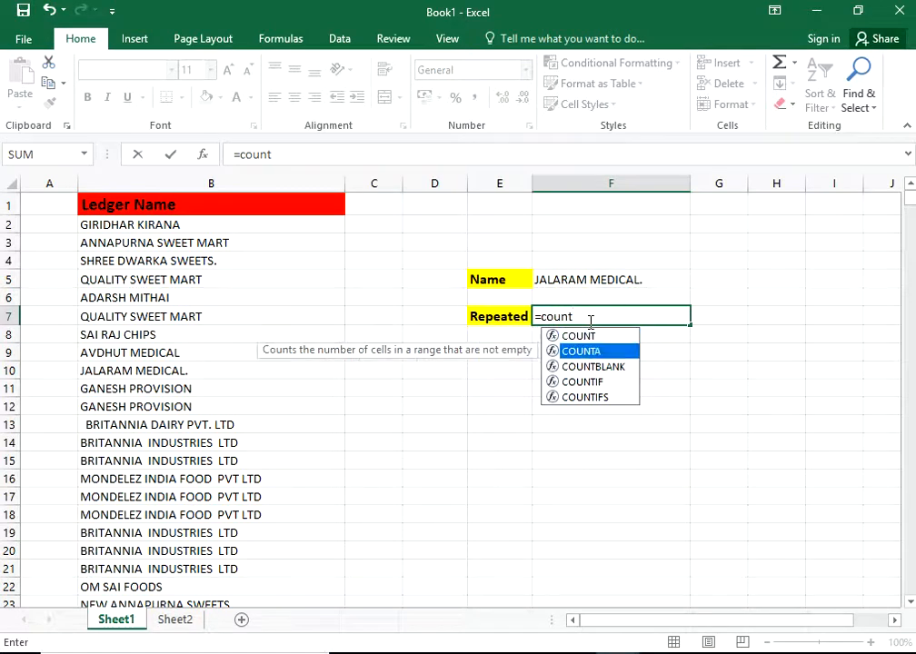
key("Tab")
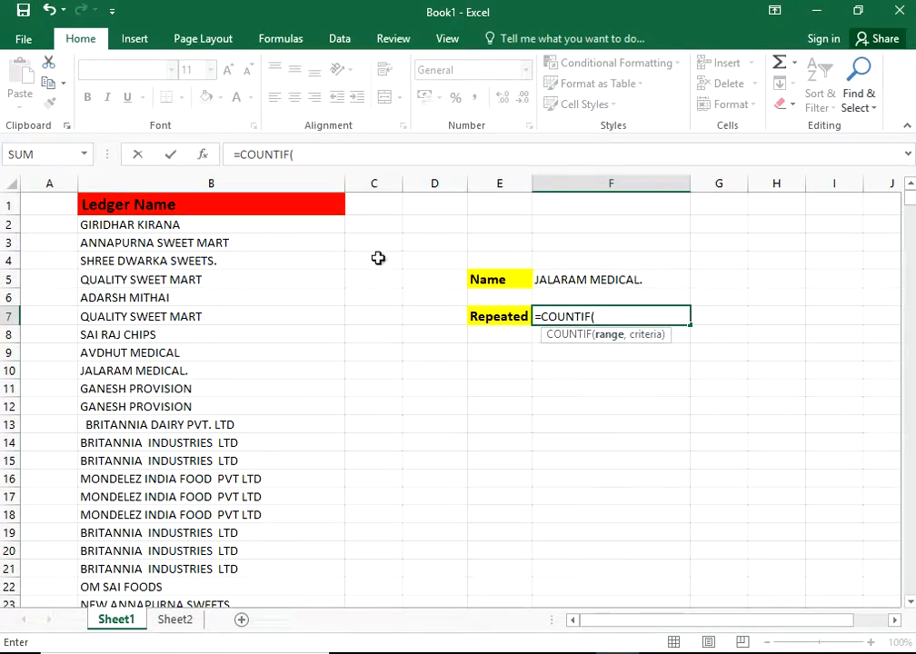
left_click(247, 185)
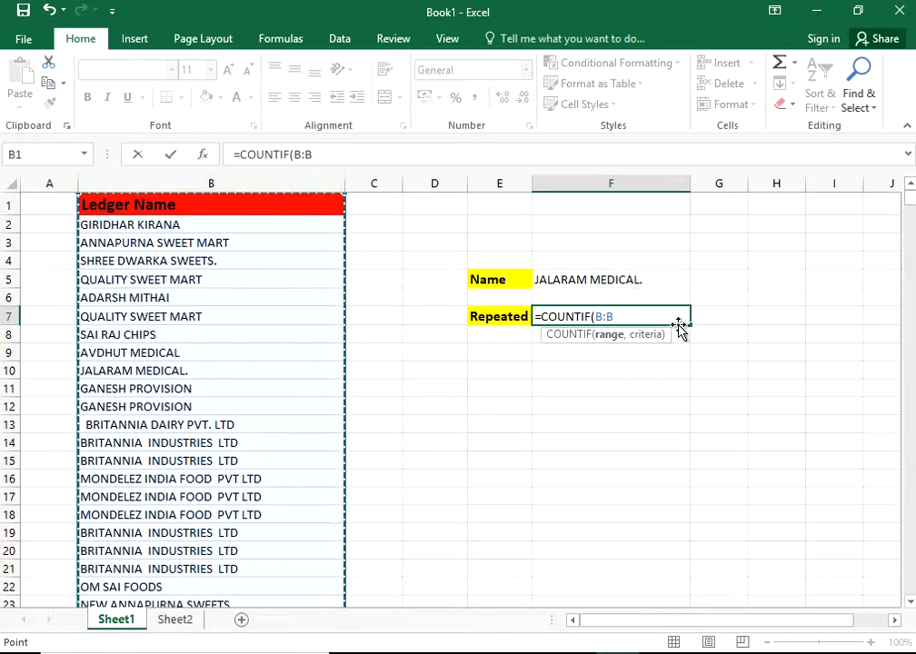
left_click(640, 314)
type(",\"\")")
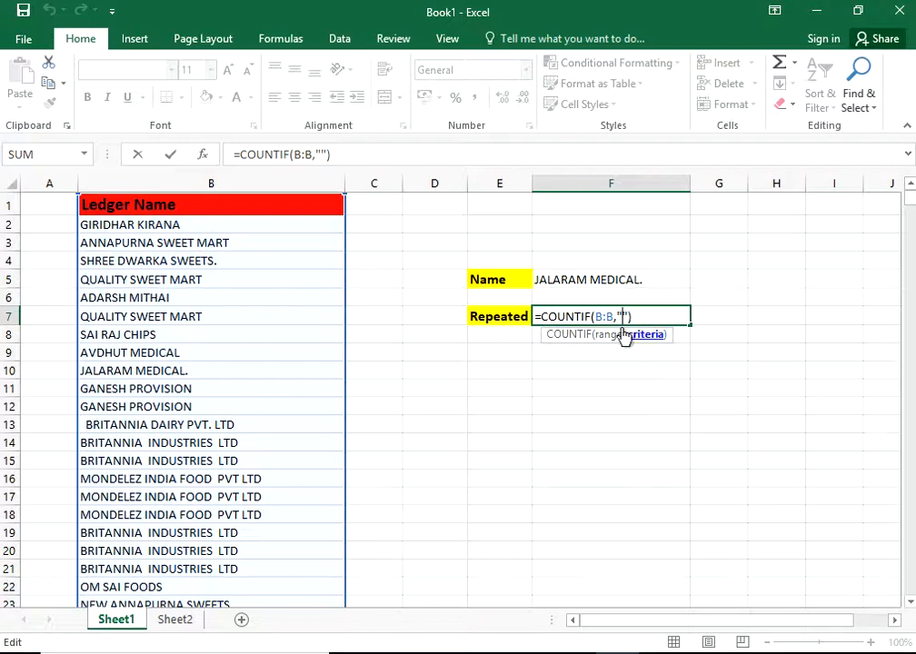
type("AD")
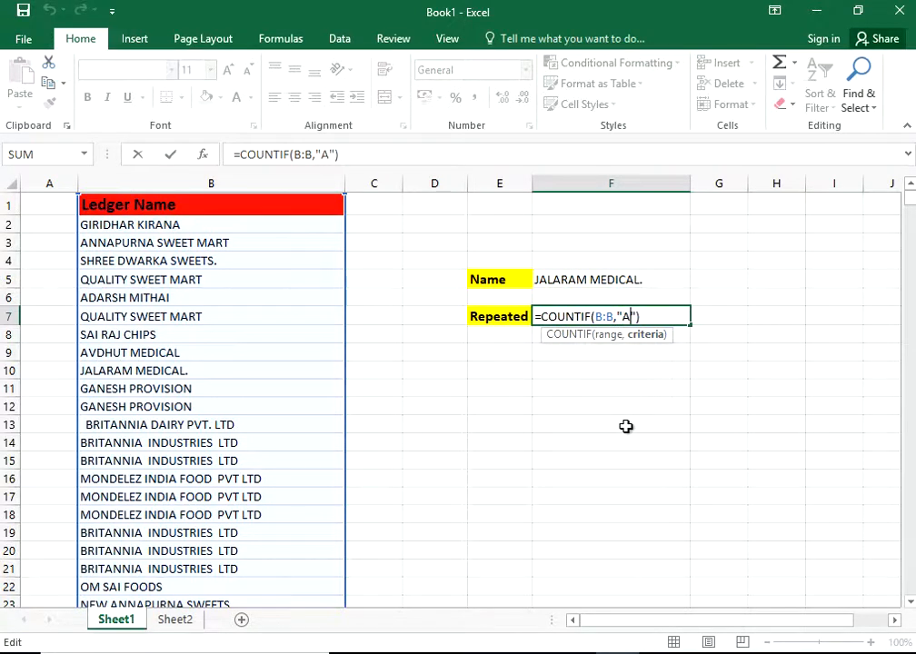
type("ARSH")
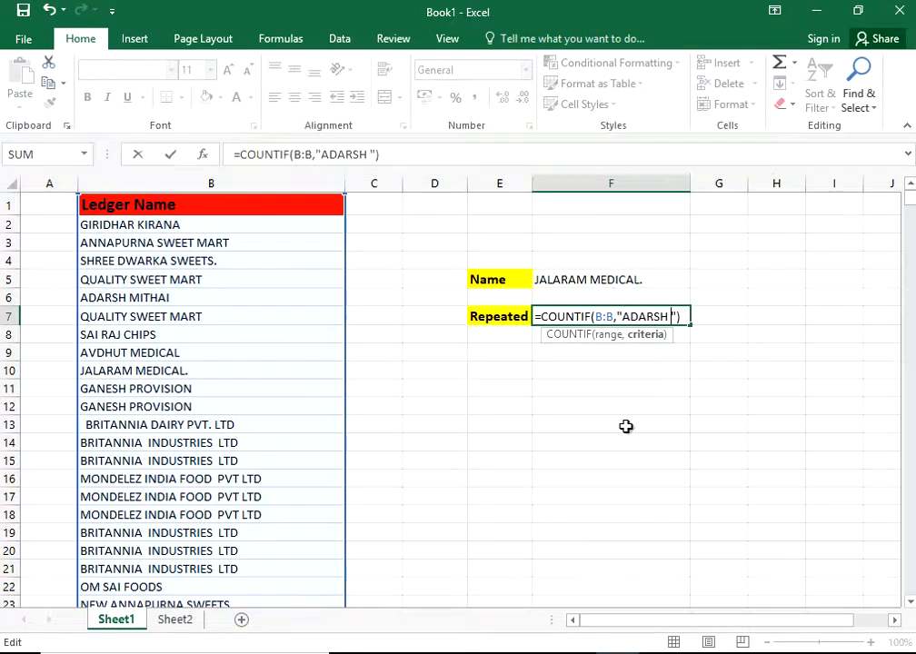
type("MITHAI")
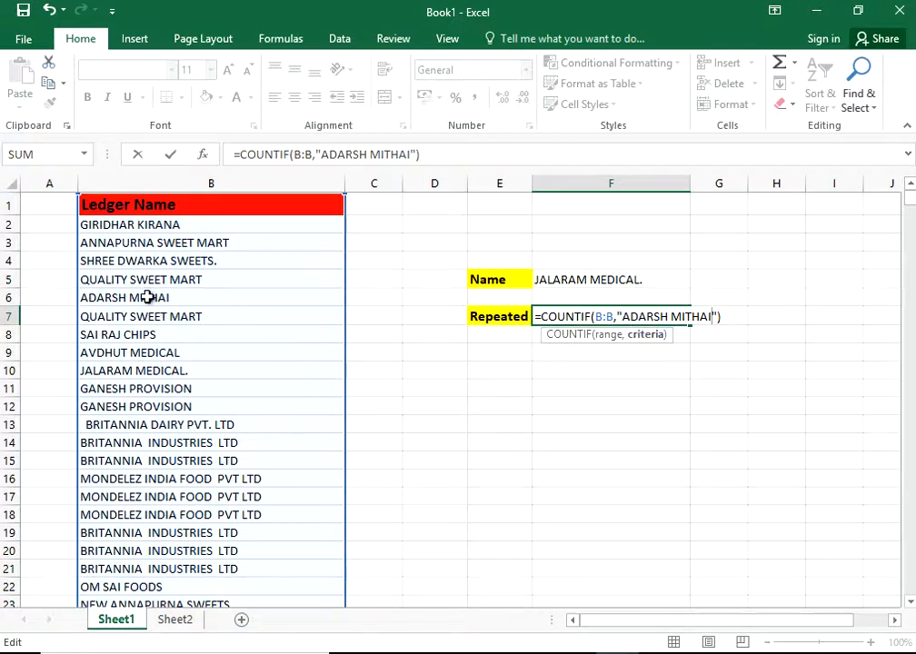
key("ctrl+Return")
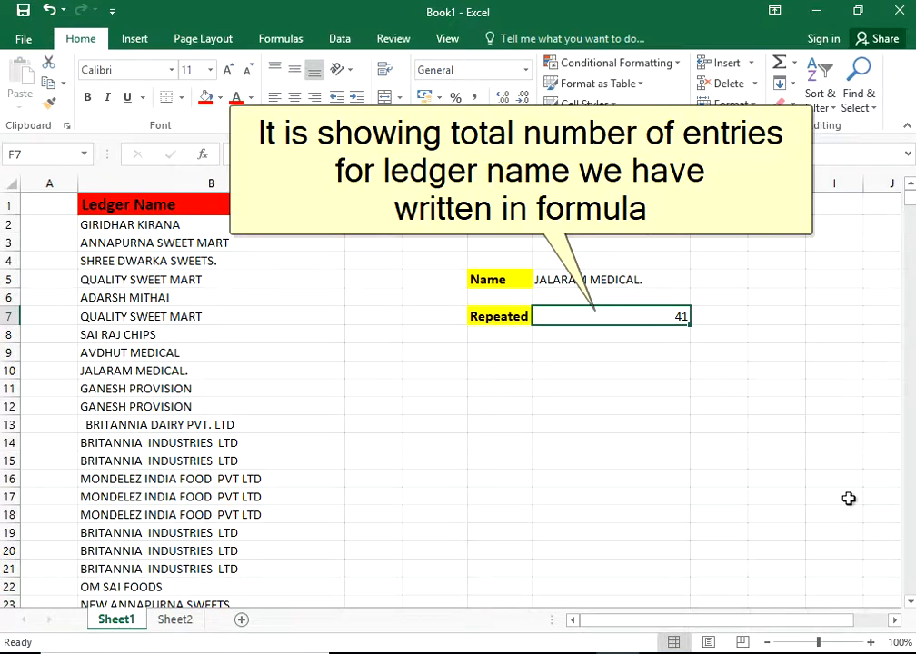
Step: Replace ADARSH MITHAI with OM SAI FOODS in F7's COUNTIF criterion, giving 42
key("F2")
key("Left")
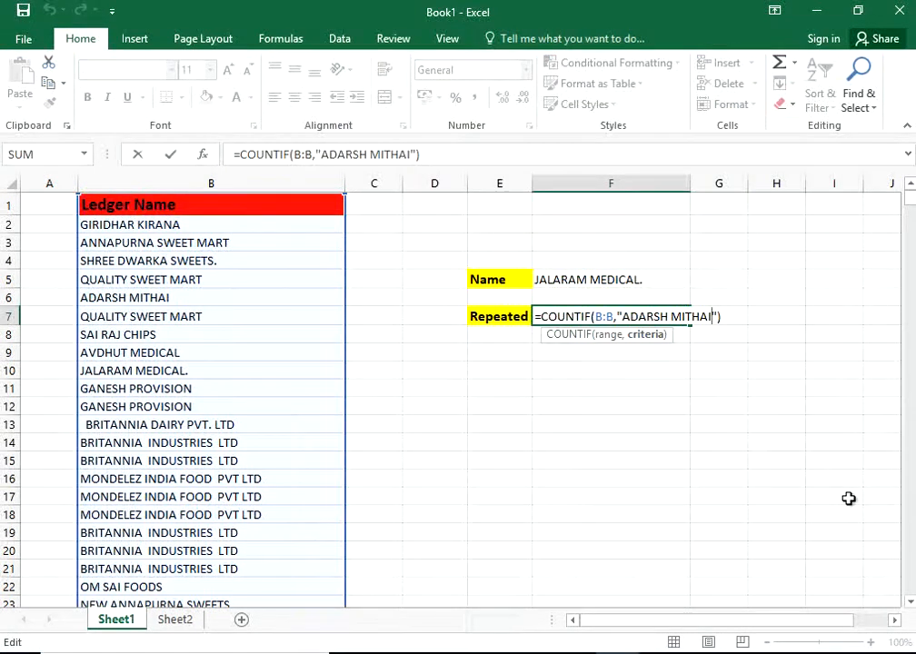
key("shift+Left")
key("shift+Left")
key("shift+Left")
key("shift+Left")
key("shift+Left")
key("shift+Left")
key("shift+Left")
key("shift+Left")
key("shift+Left")
key("shift+Left")
key("shift+Left")
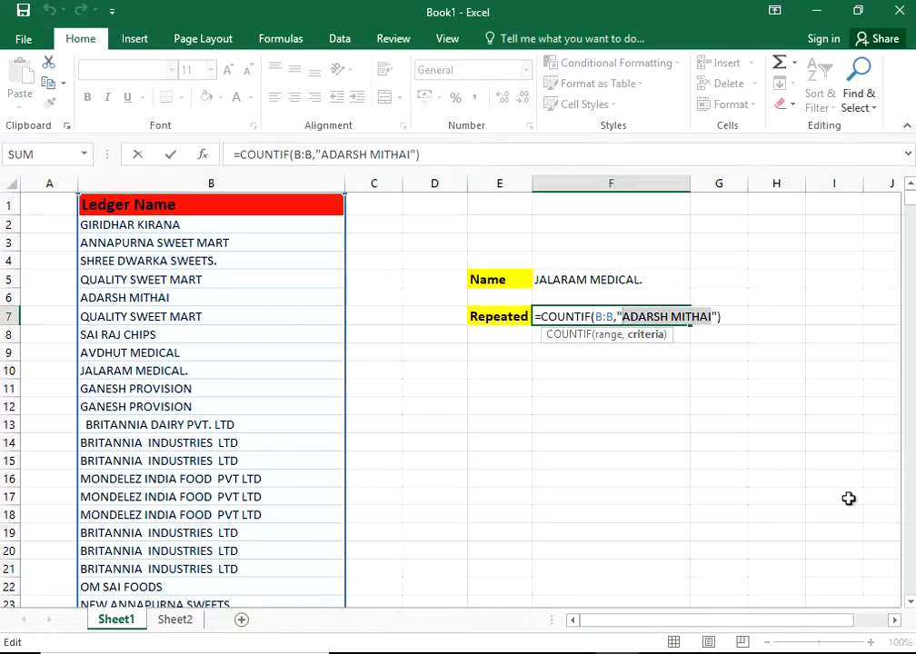
key("BackSpace")
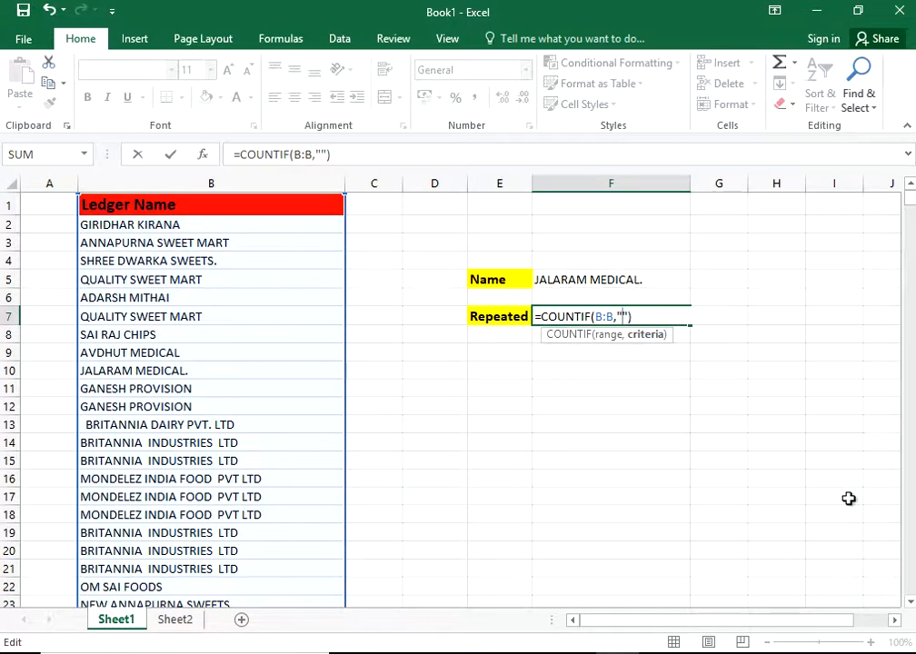
type("OM SA")
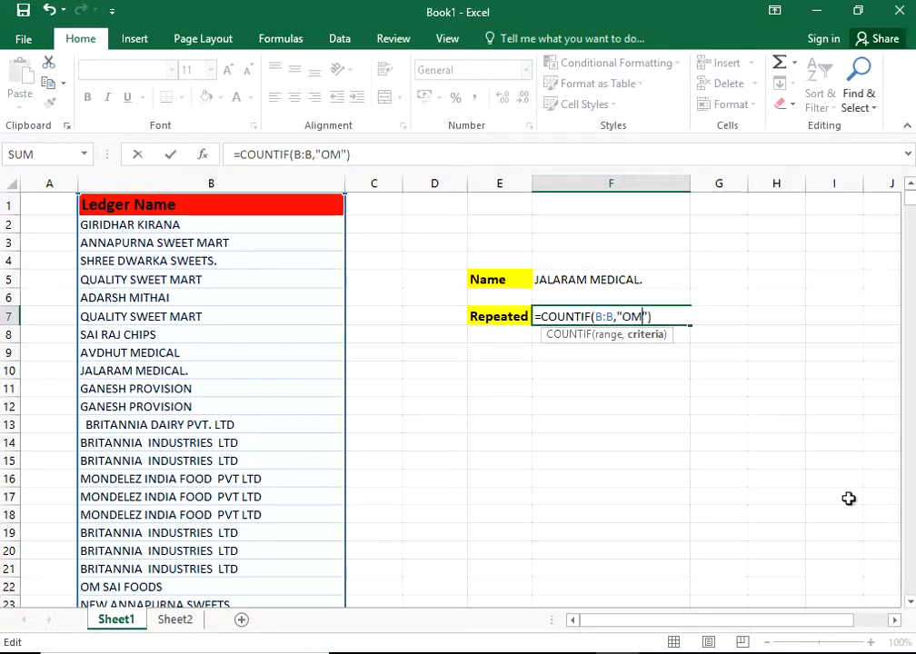
type("I FO")
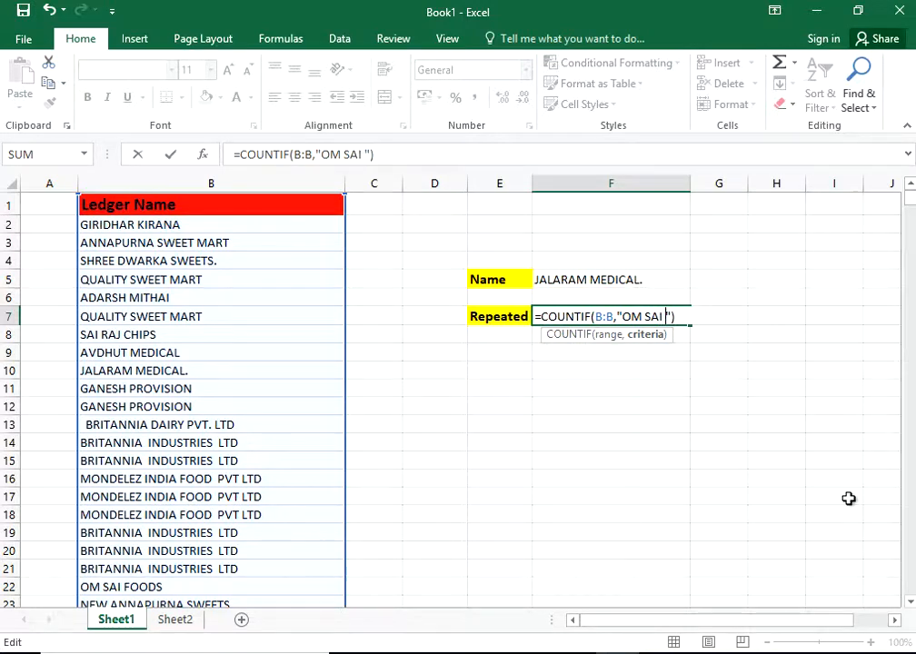
type("O")
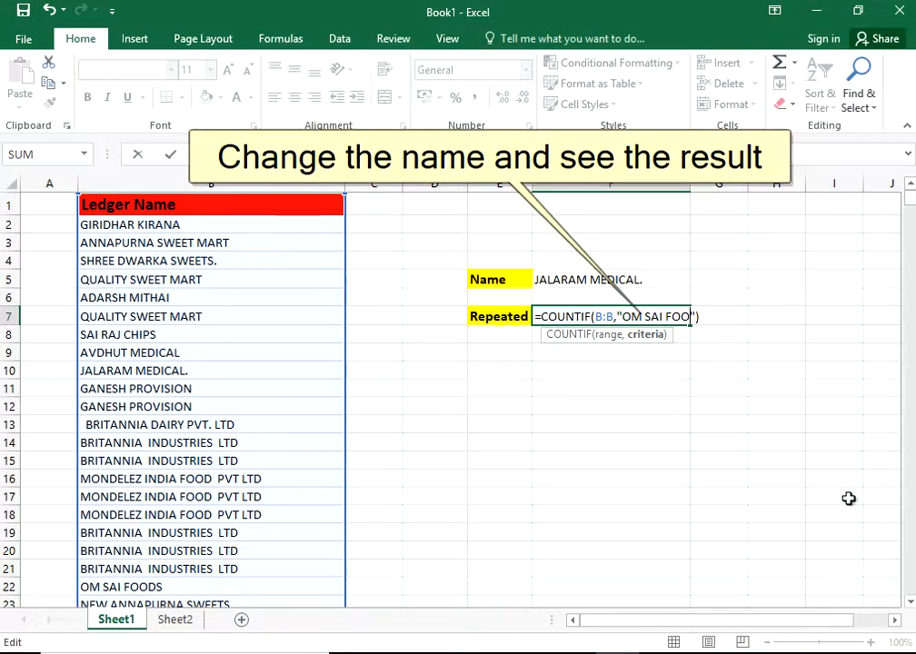
type("DS")
key("Return")
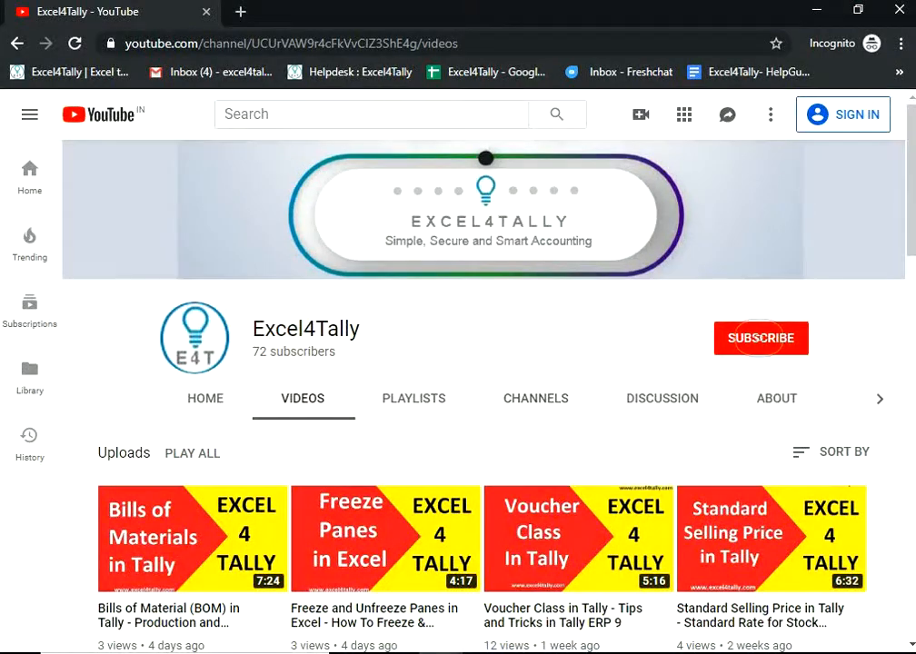
left_click(760, 338)
left_click(501, 334)
scroll(367, 354, "down", 5)
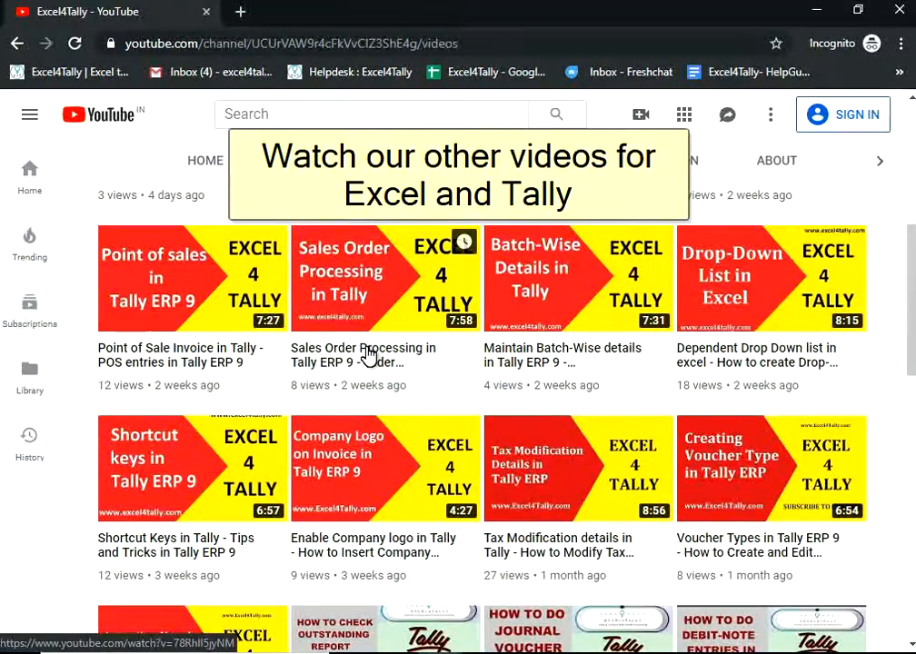
scroll(367, 353, "down", 10)
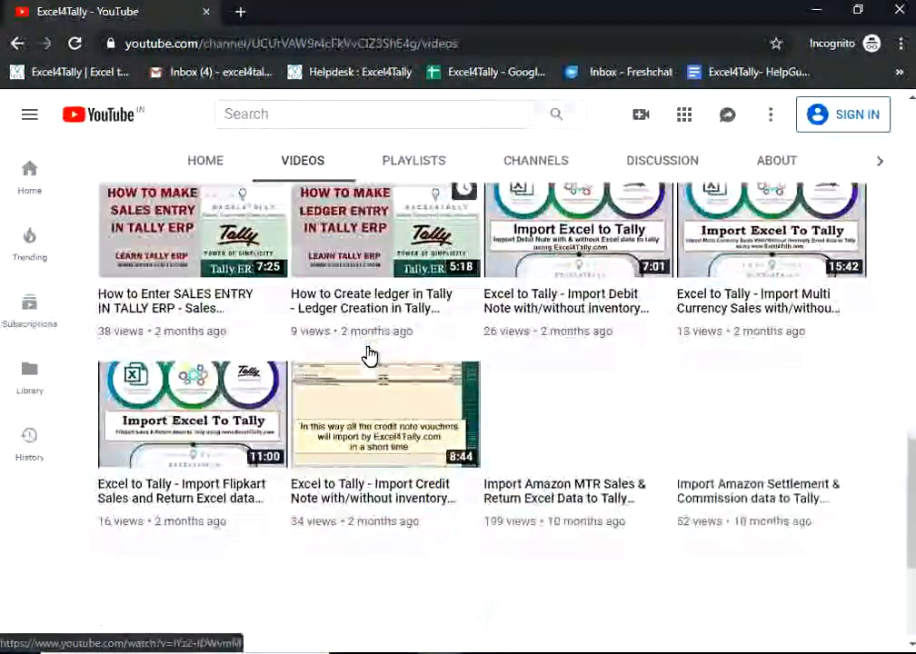
scroll(367, 353, "up", 15)
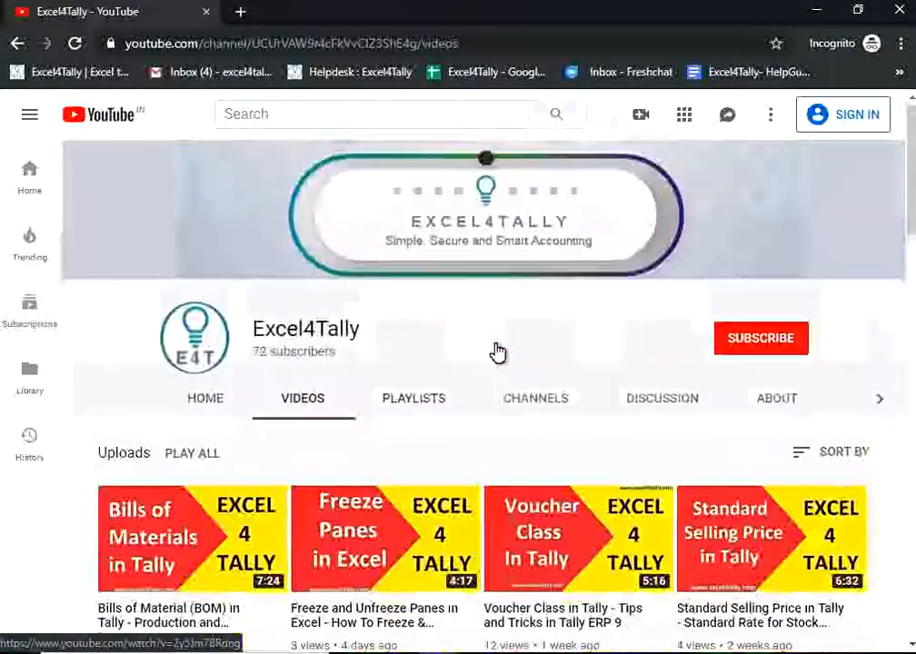
left_click(761, 343)
left_click(600, 336)
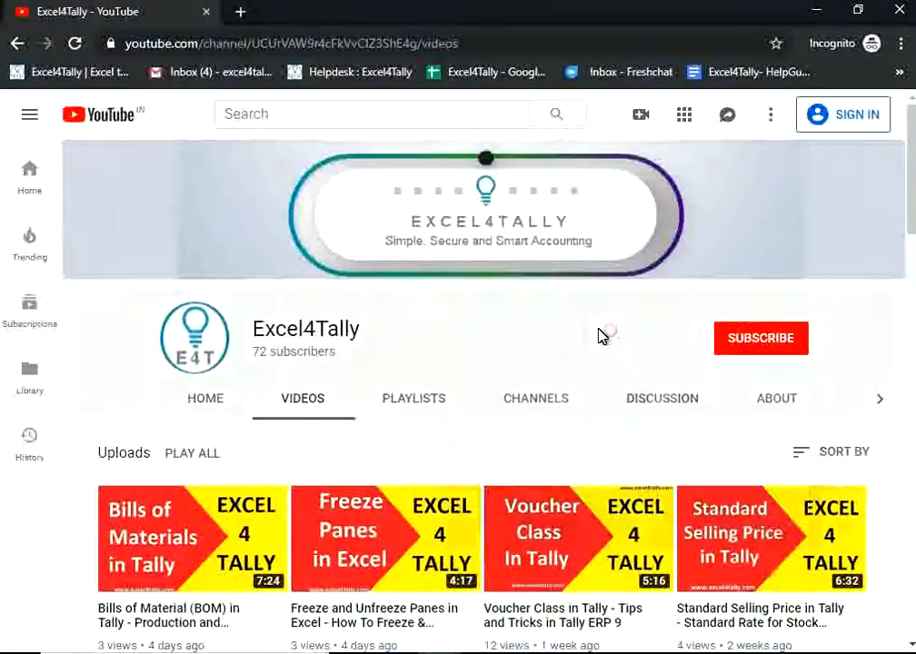